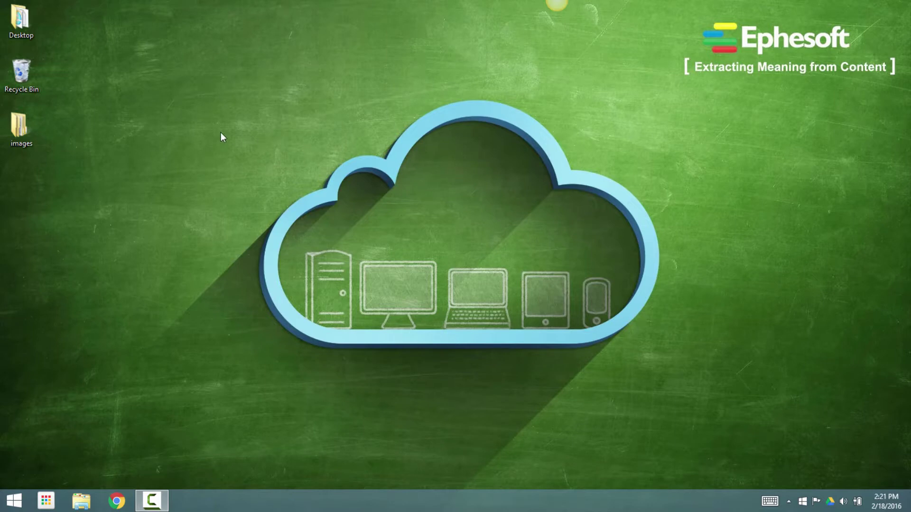
Open the desktop images folder and then its Mortage subfolder.
double_click(36, 119)
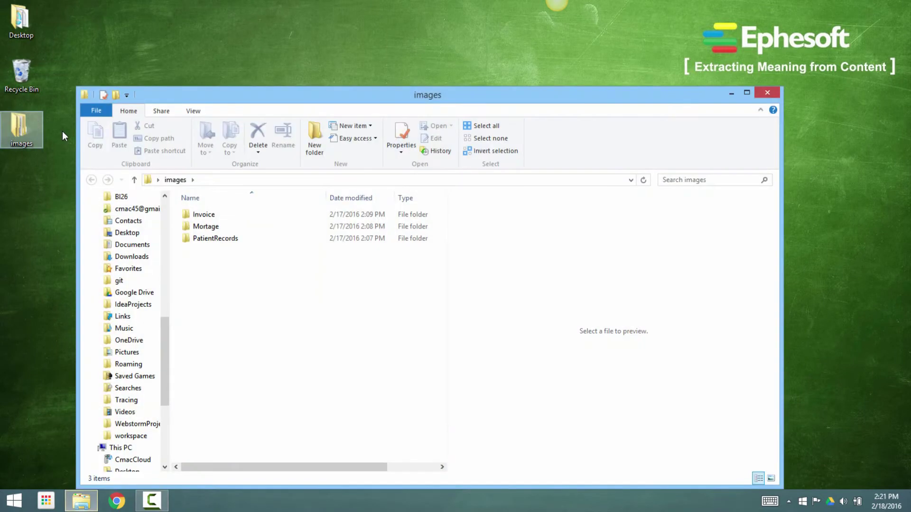
double_click(212, 227)
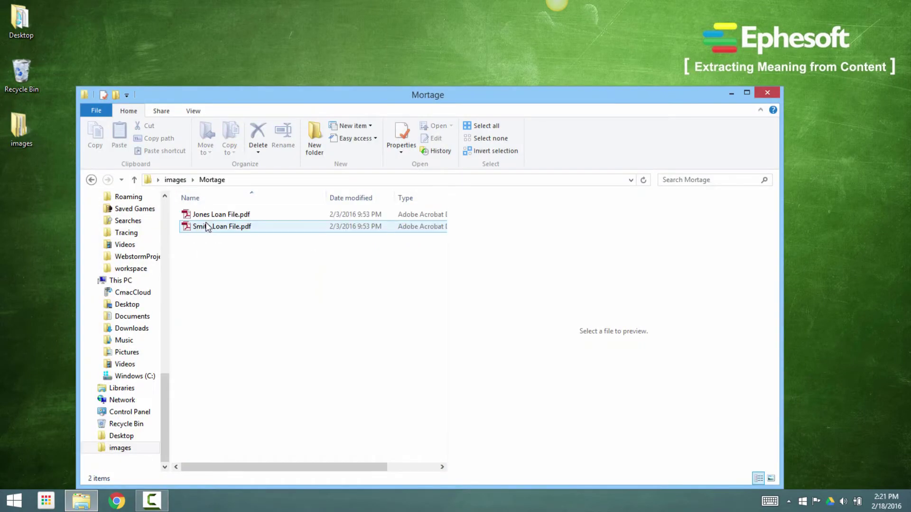
Open the first loan file PDF at full-page fit and page through the application and rate note.
double_click(218, 219)
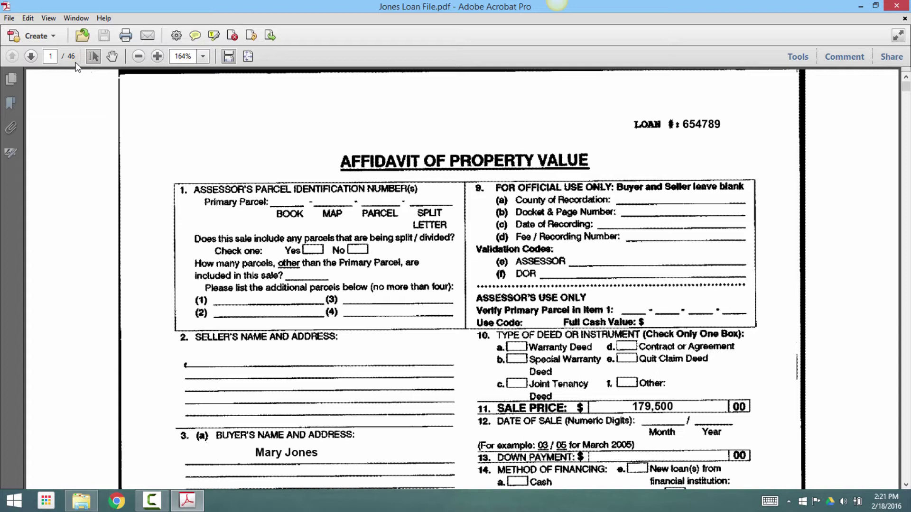
left_click(245, 58)
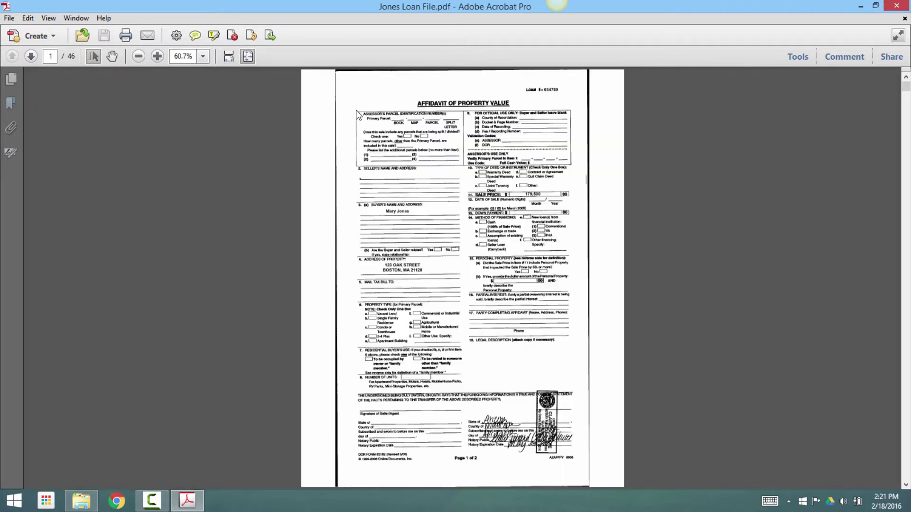
left_click(30, 56)
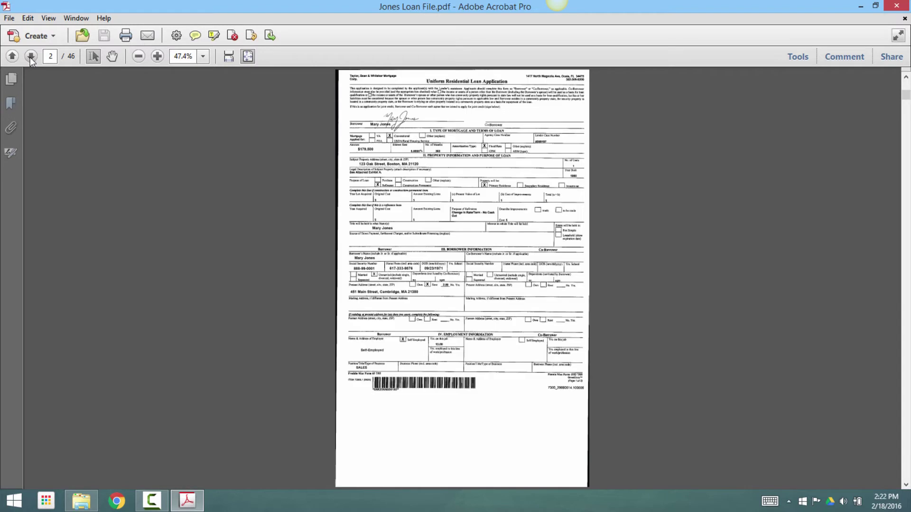
left_click(31, 56)
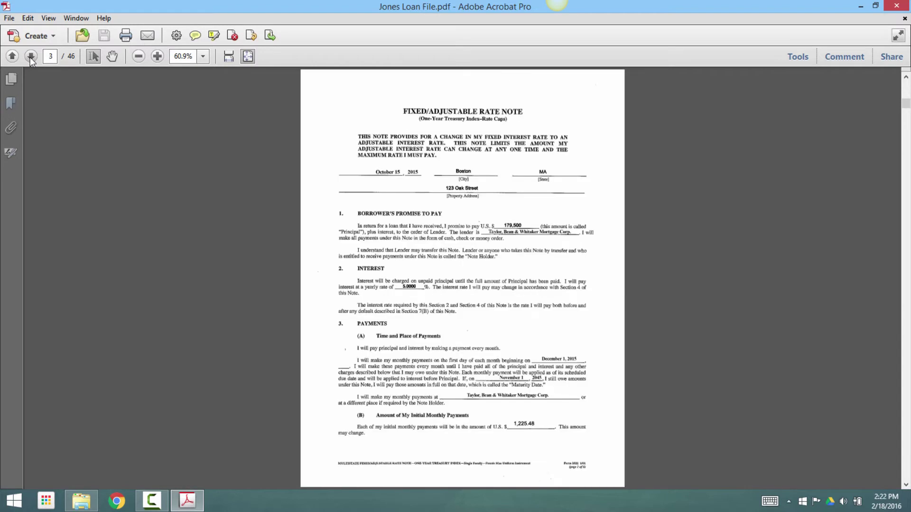
left_click(31, 56)
left_click(30, 57)
left_click(30, 56)
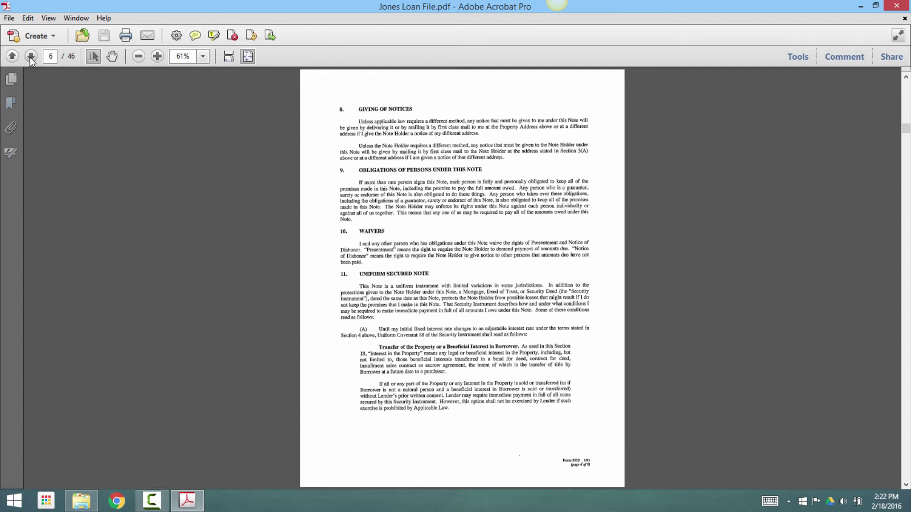
left_click(30, 56)
left_click(30, 56)
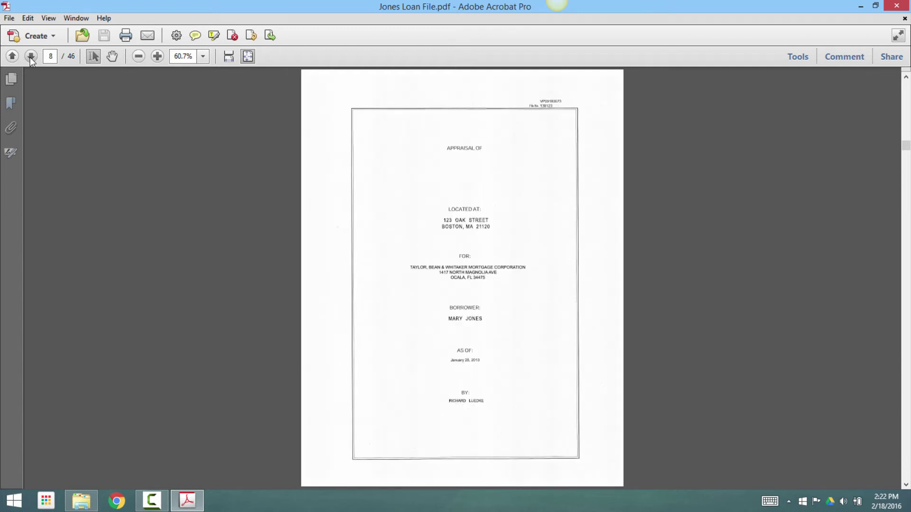
Page through the appraisal: invoice, report, addendum, photos, map, data tables and underwriter signature.
left_click(31, 57)
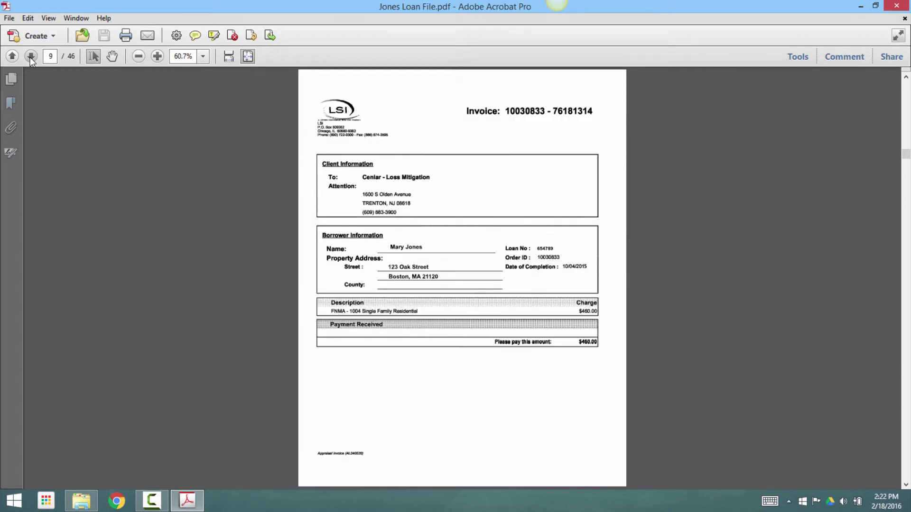
left_click(31, 57)
left_click(30, 56)
left_click(30, 57)
left_click(30, 56)
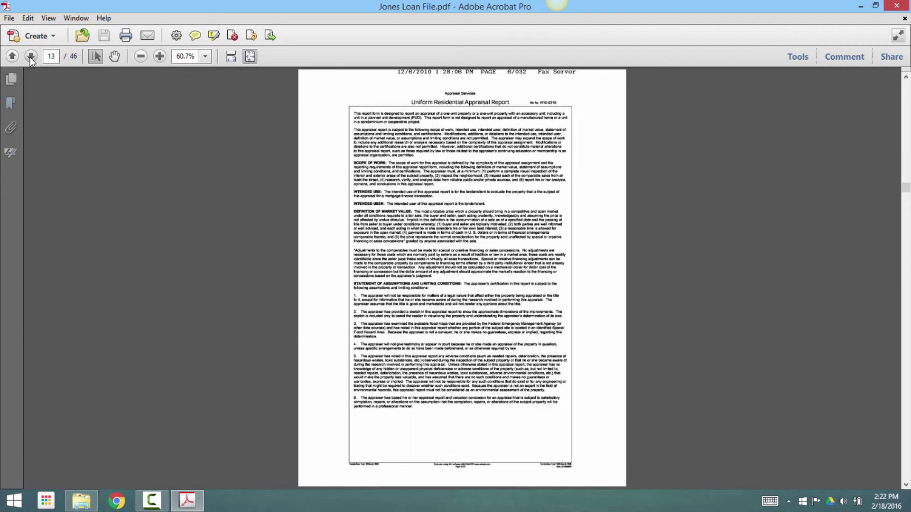
left_click(30, 57)
left_click(30, 57)
left_click(30, 56)
left_click(30, 57)
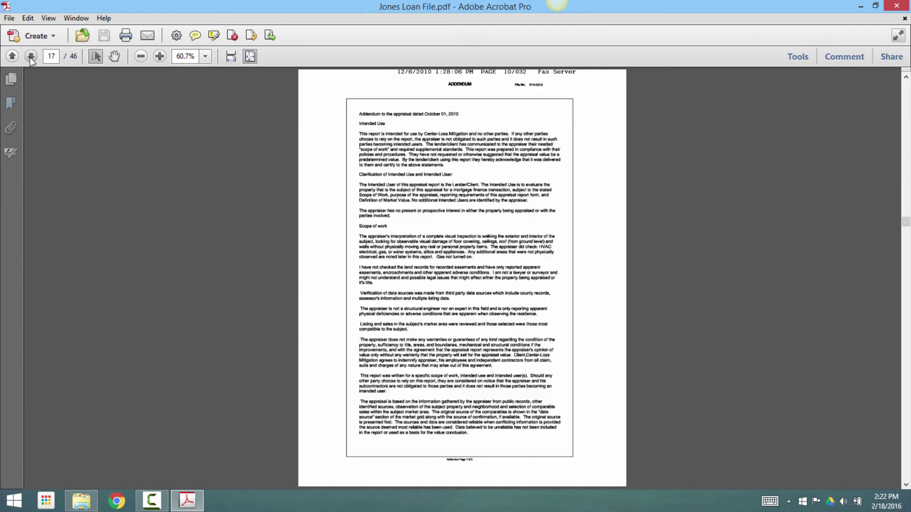
left_click(30, 56)
left_click(30, 57)
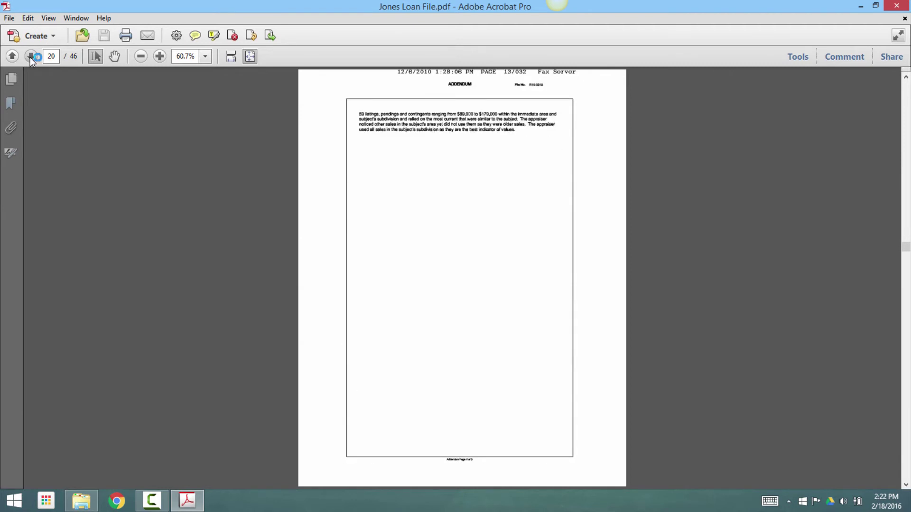
left_click(30, 56)
left_click(30, 57)
left_click(31, 57)
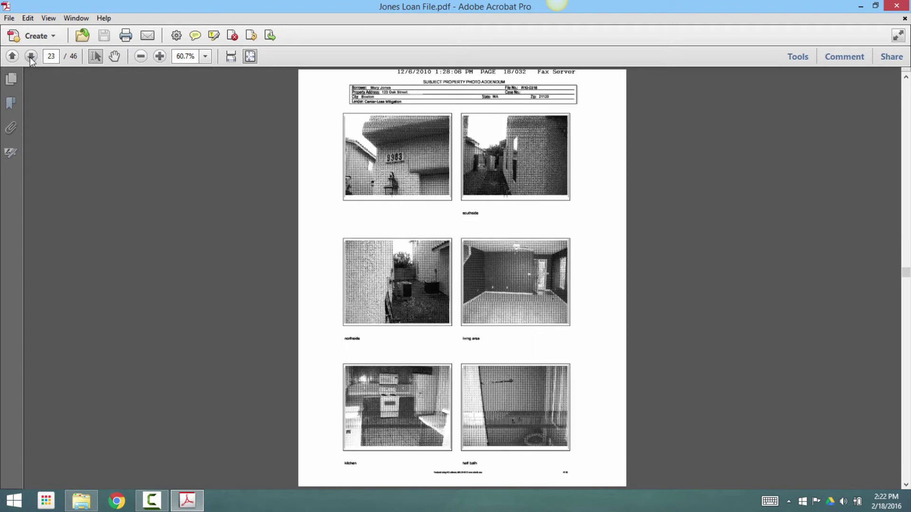
left_click(30, 56)
left_click(30, 56)
left_click(30, 57)
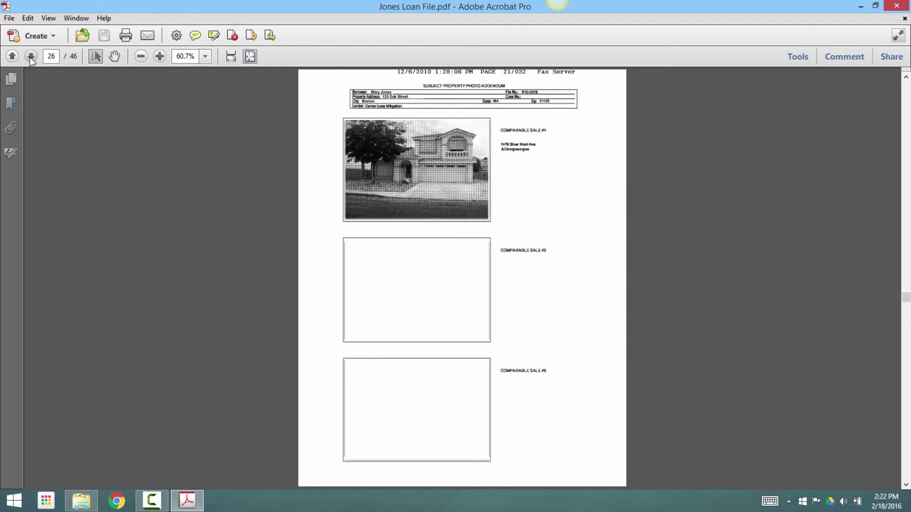
left_click(31, 56)
left_click(30, 57)
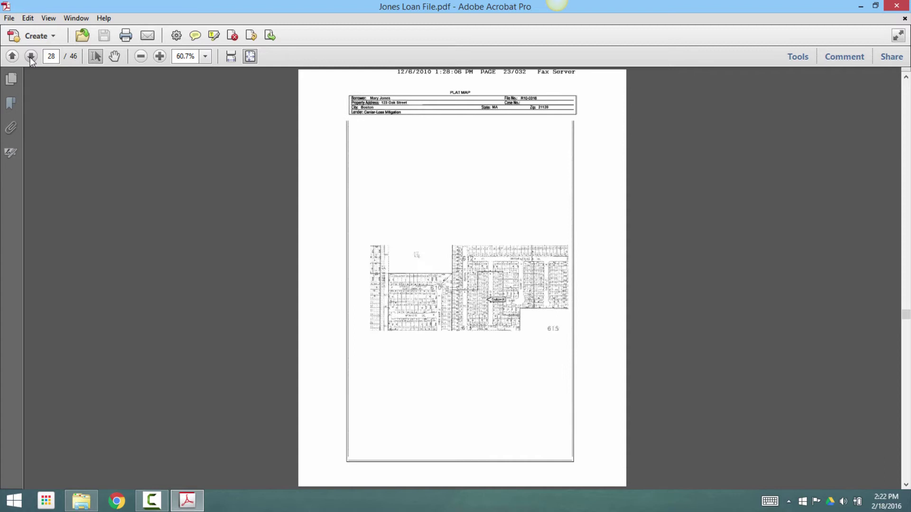
left_click(30, 57)
left_click(30, 57)
left_click(30, 56)
left_click(30, 57)
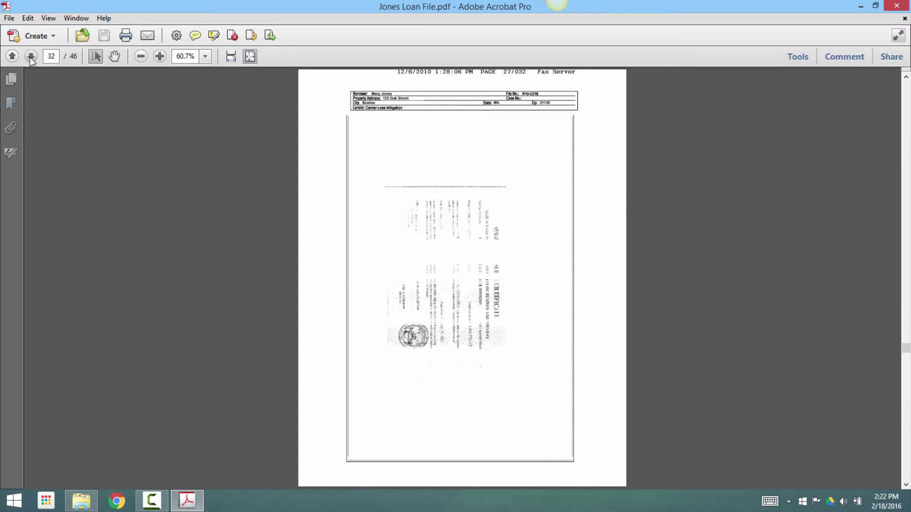
left_click(30, 56)
left_click(31, 56)
left_click(30, 56)
left_click(31, 57)
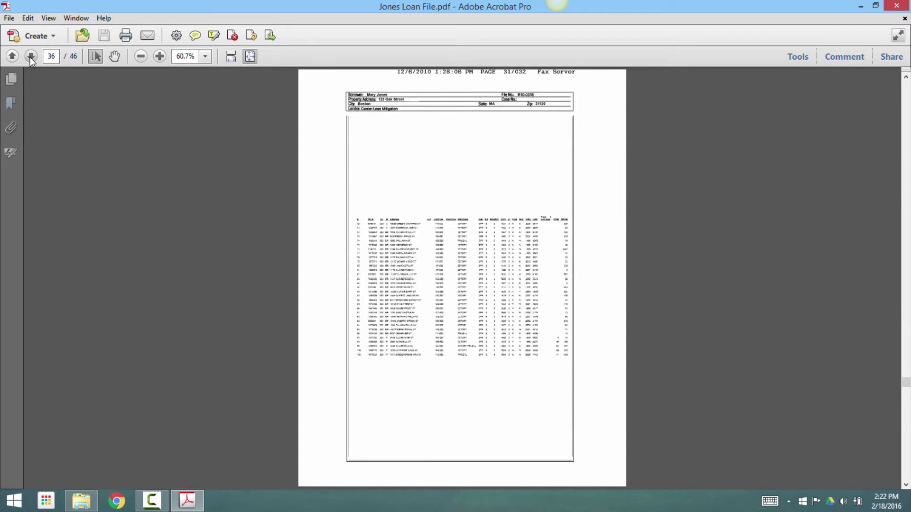
left_click(30, 57)
left_click(31, 57)
left_click(30, 56)
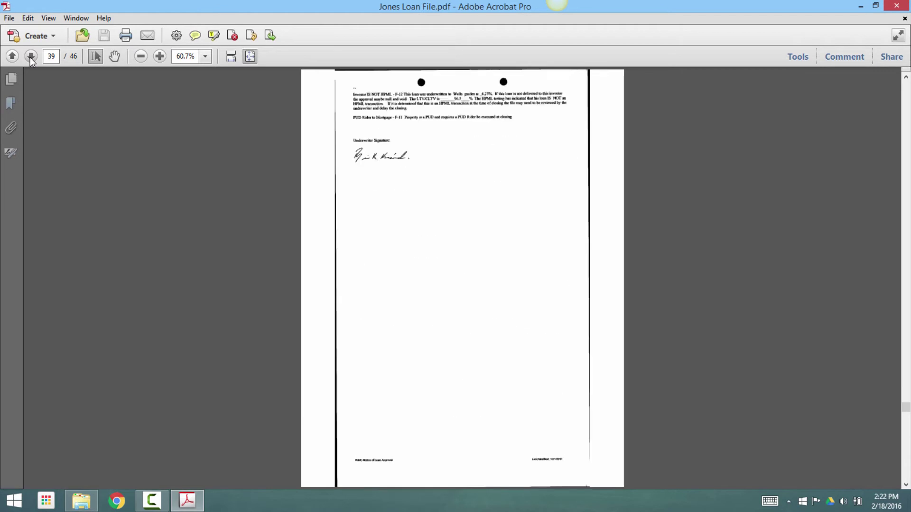
Page through the NOTE copy and closing disclosure to the final W-2 page.
left_click(31, 57)
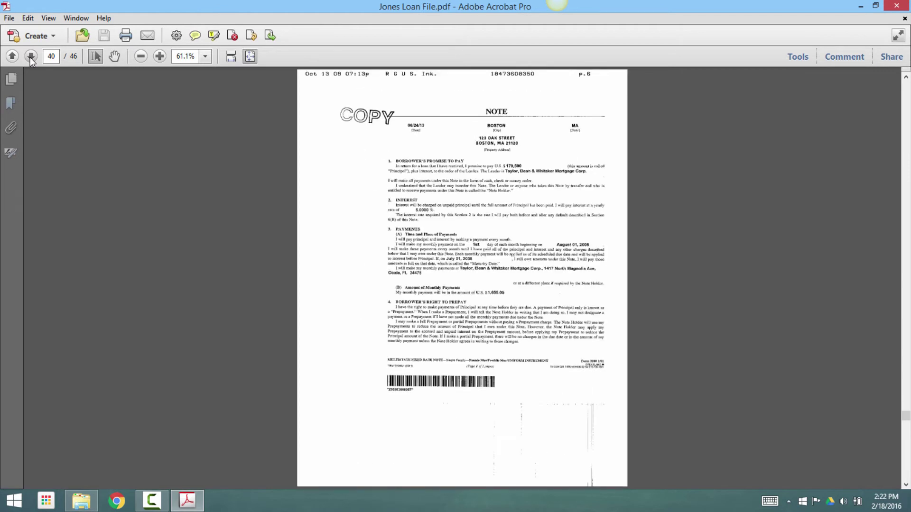
left_click(31, 56)
left_click(30, 56)
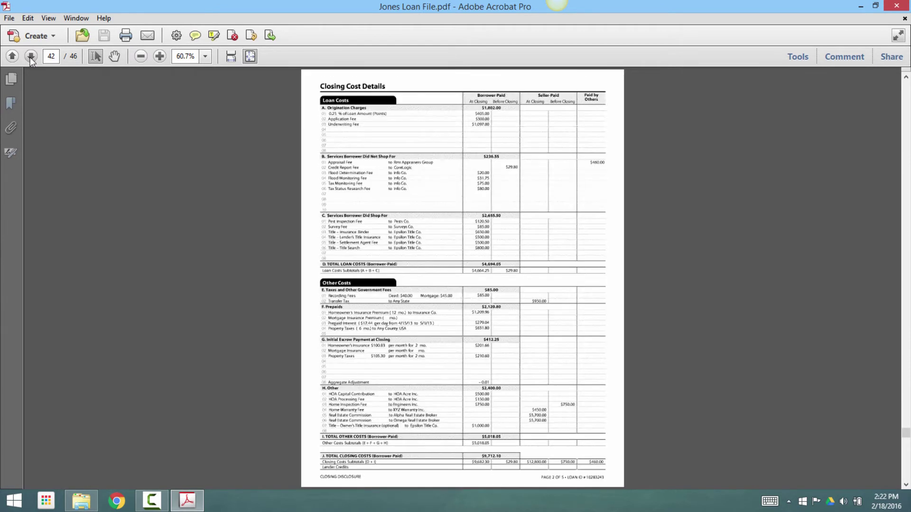
left_click(31, 57)
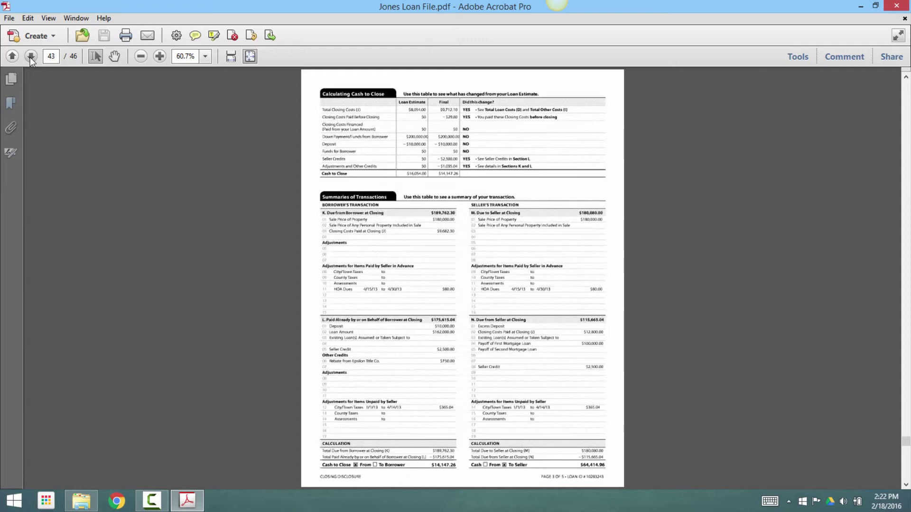
left_click(30, 56)
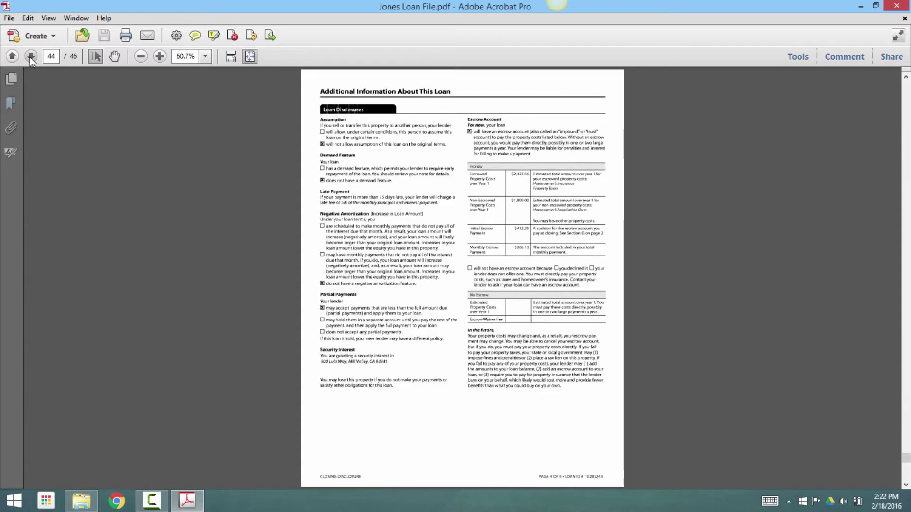
left_click(30, 57)
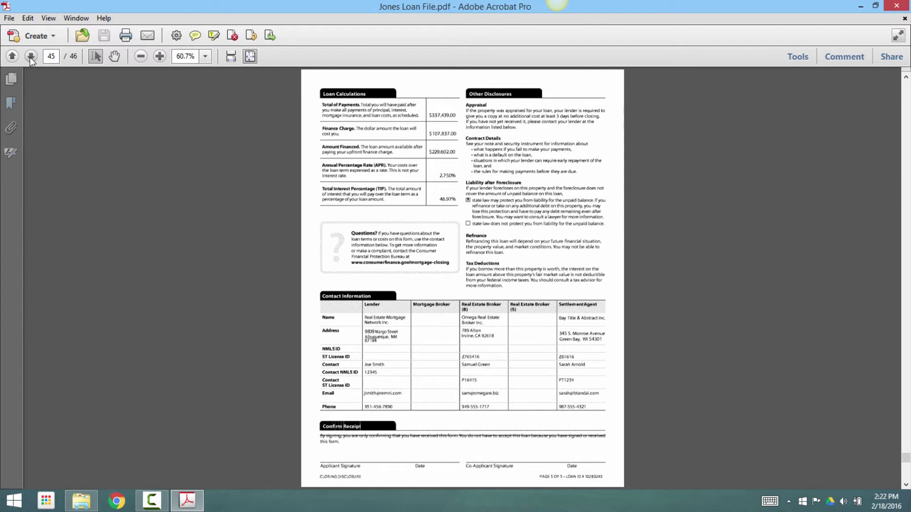
left_click(30, 56)
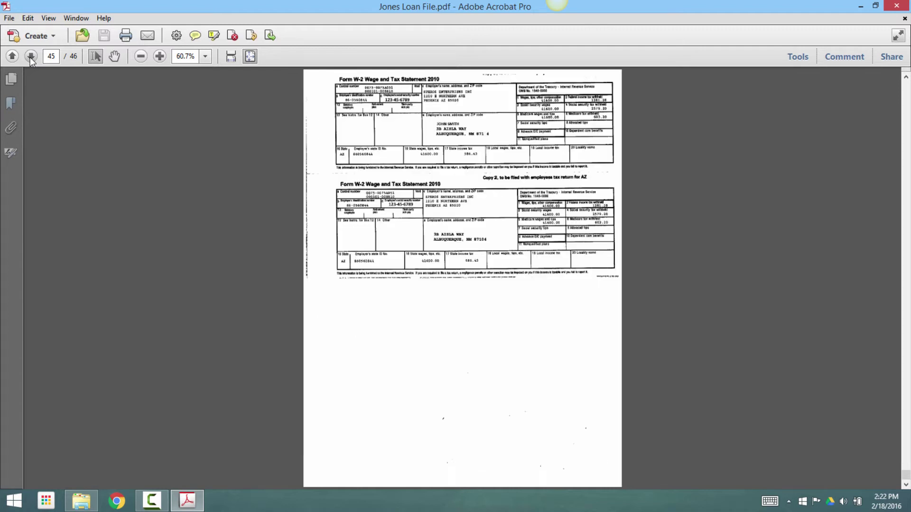
Close Acrobat, minimize File Explorer, and bring the Ephesoft browser back up.
left_click(900, 5)
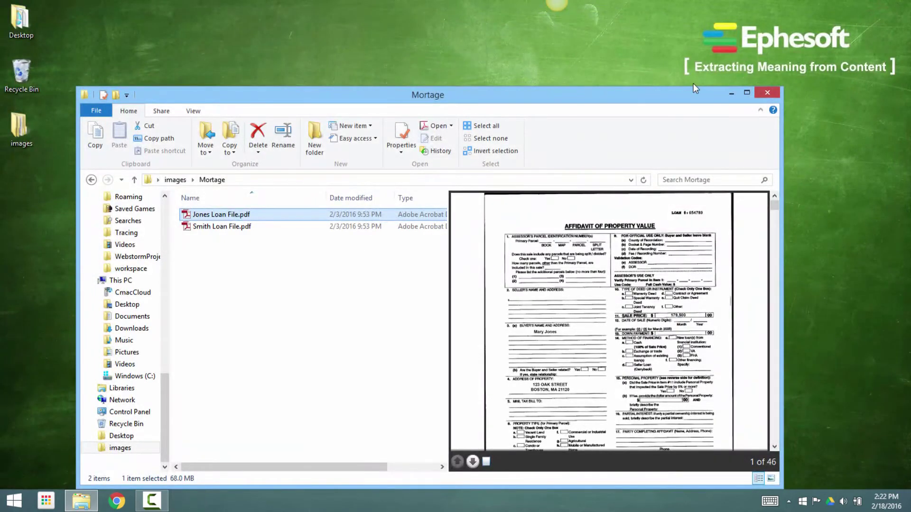
left_click(738, 96)
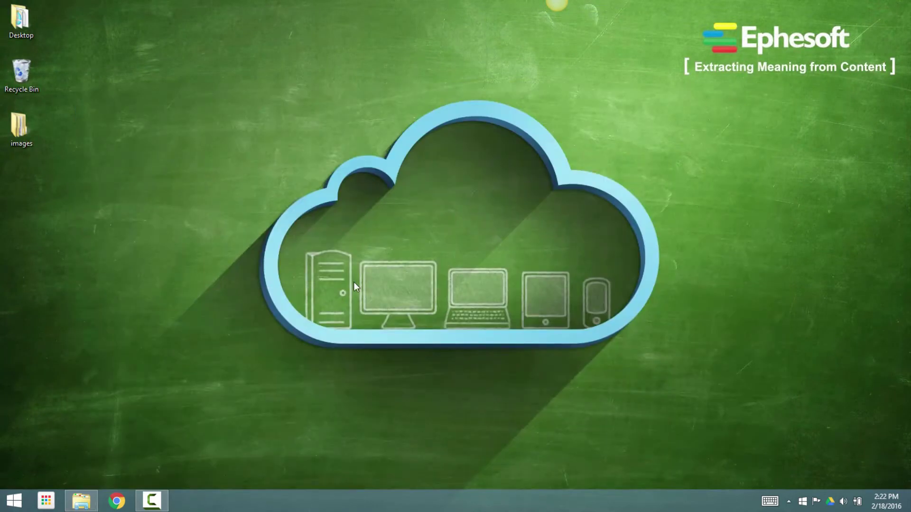
left_click(116, 501)
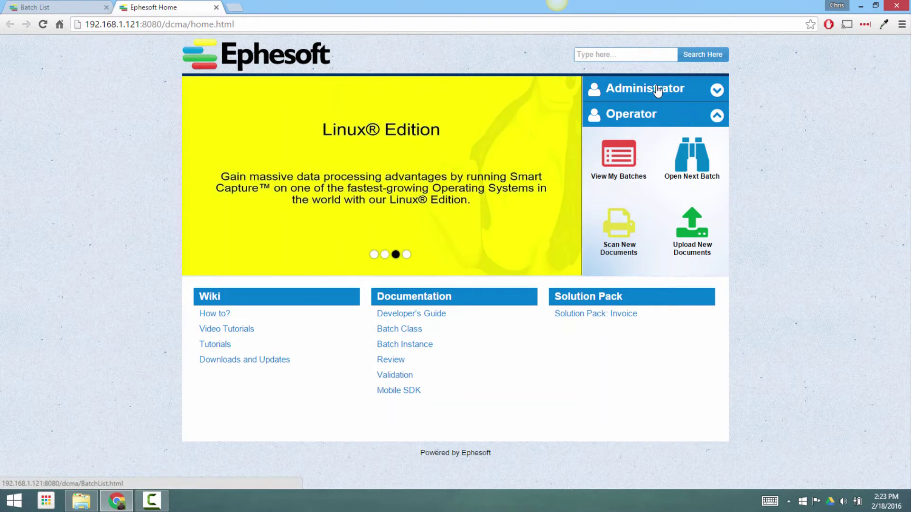
left_click(654, 92)
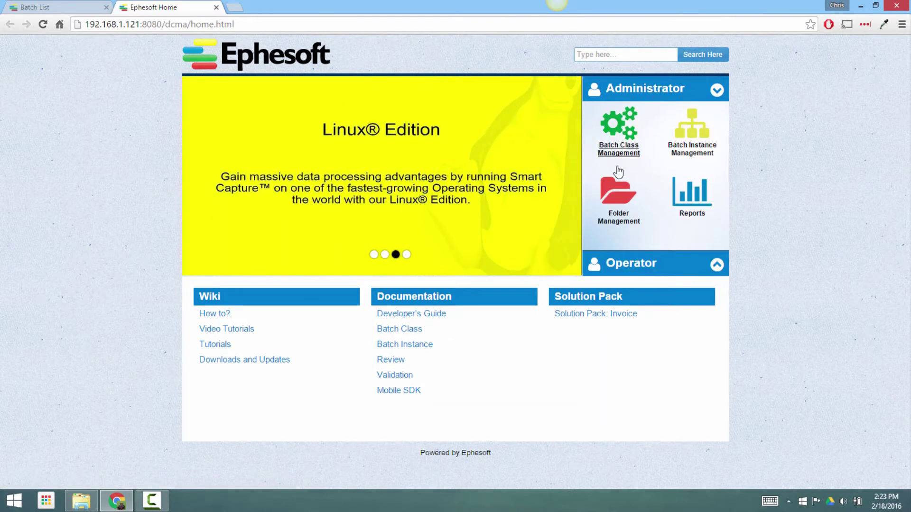
left_click(626, 263)
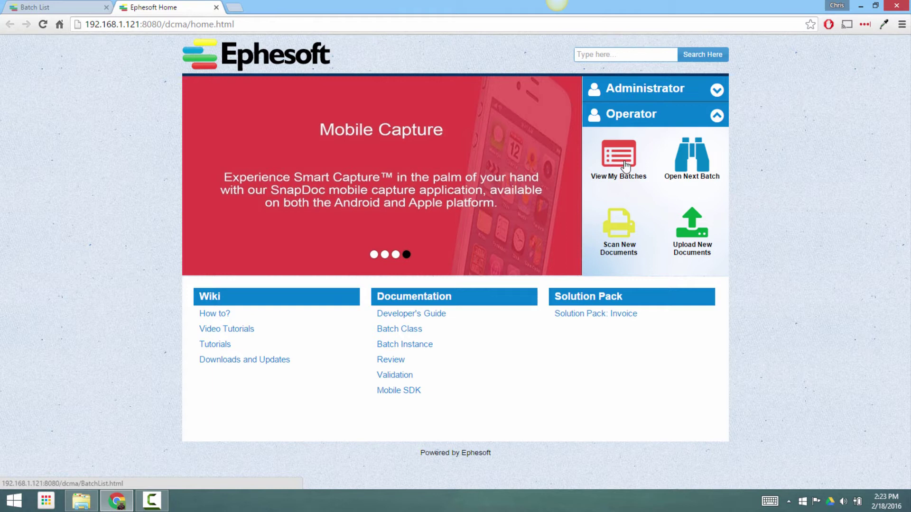
Open View My Batches and select mortgage batch BI2A in the Review list.
left_click(625, 167)
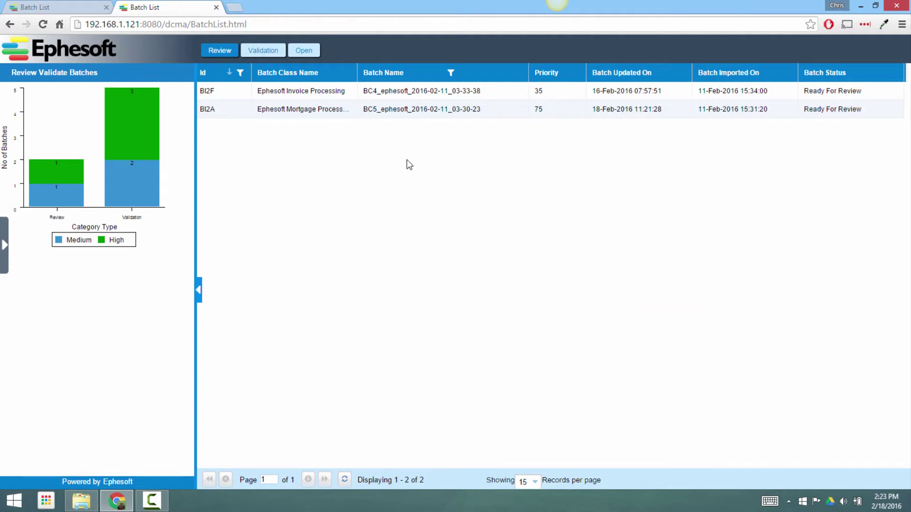
left_click(293, 114)
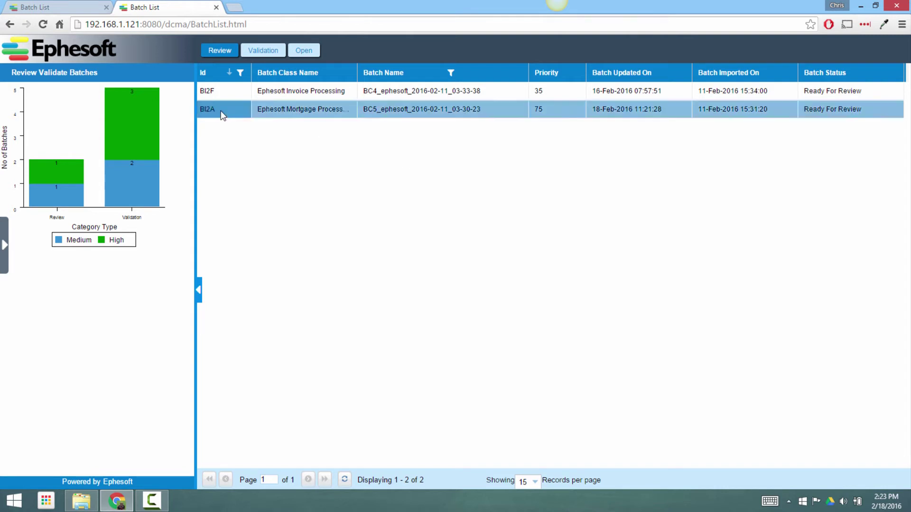
Open batch BI2A in Review and scroll its eight documents, Affidavit through W-2.
double_click(330, 111)
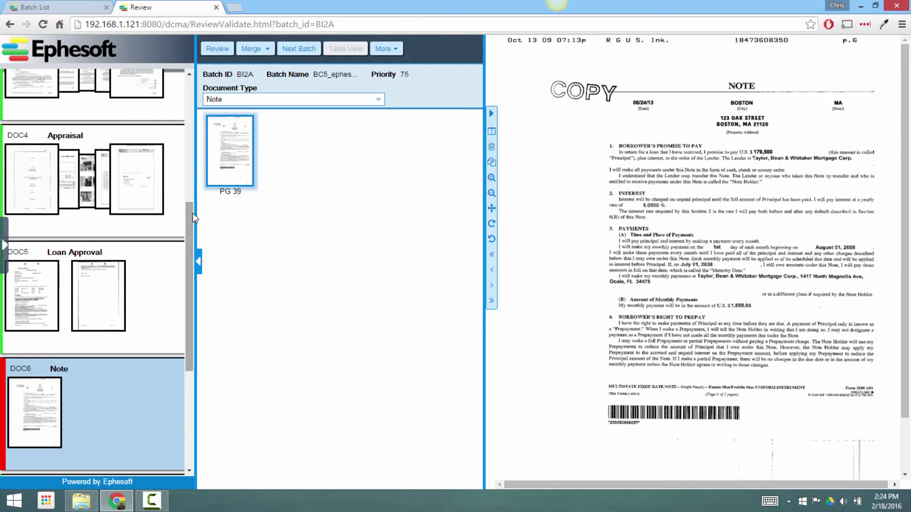
left_click_drag(186, 249, 189, 89)
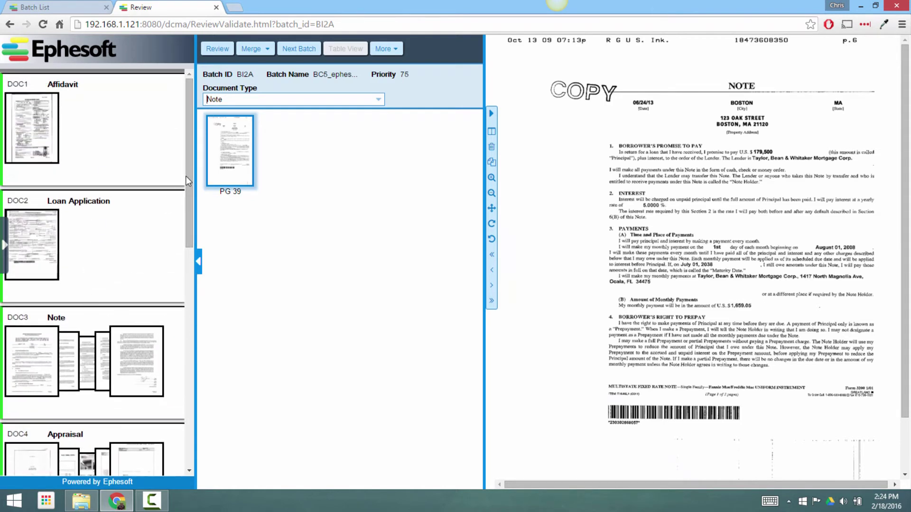
left_click_drag(186, 182, 184, 398)
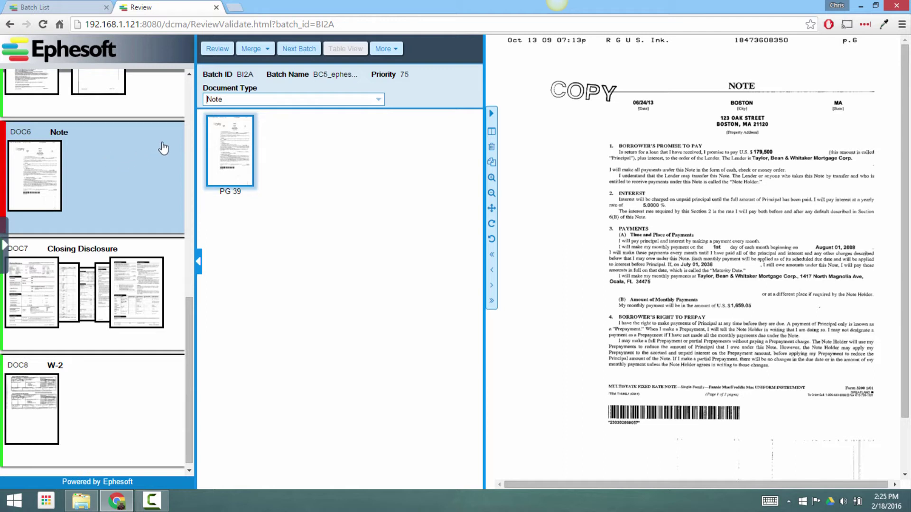
Change DOC6's document type to W-2, revert it to Note, and mark the review done.
left_click(380, 102)
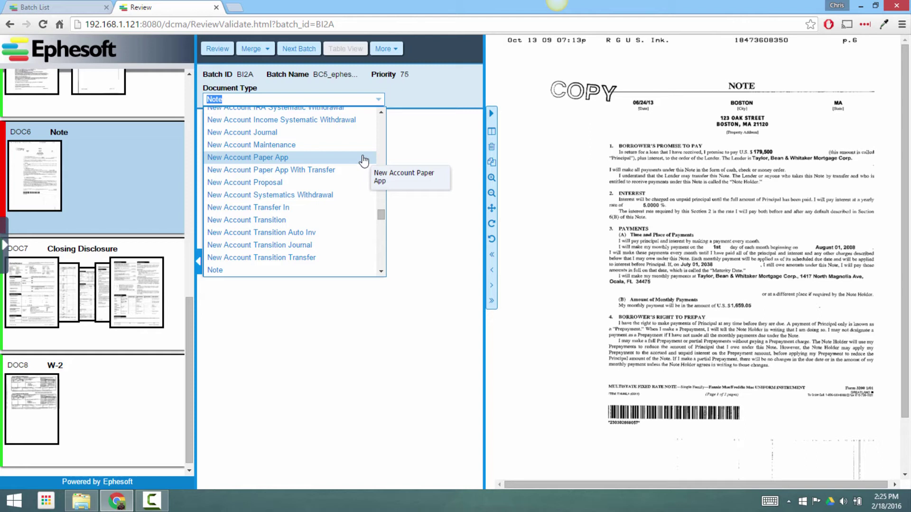
type("w-2")
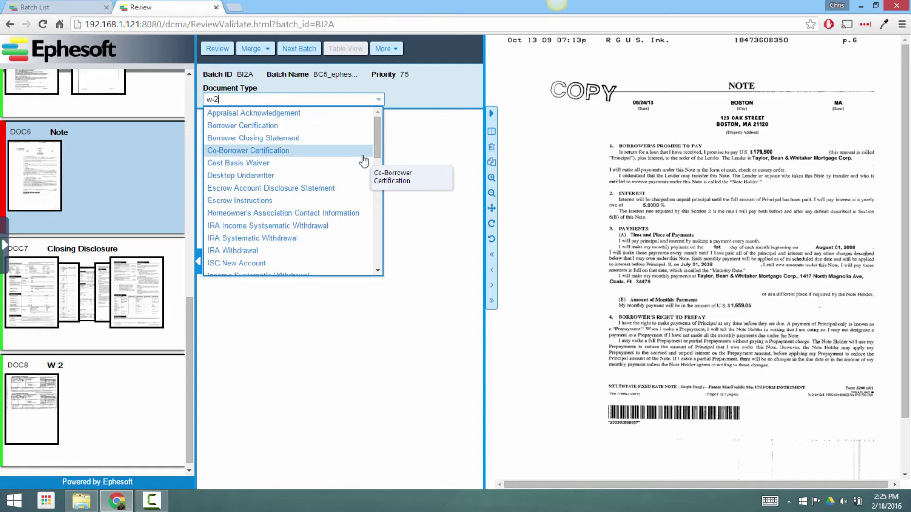
key("Return")
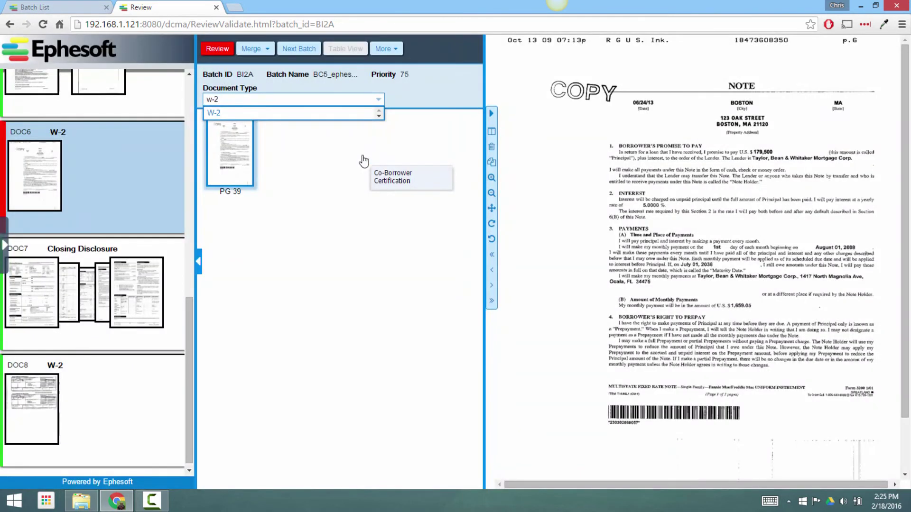
key("BackSpace")
key("BackSpace")
key("BackSpace")
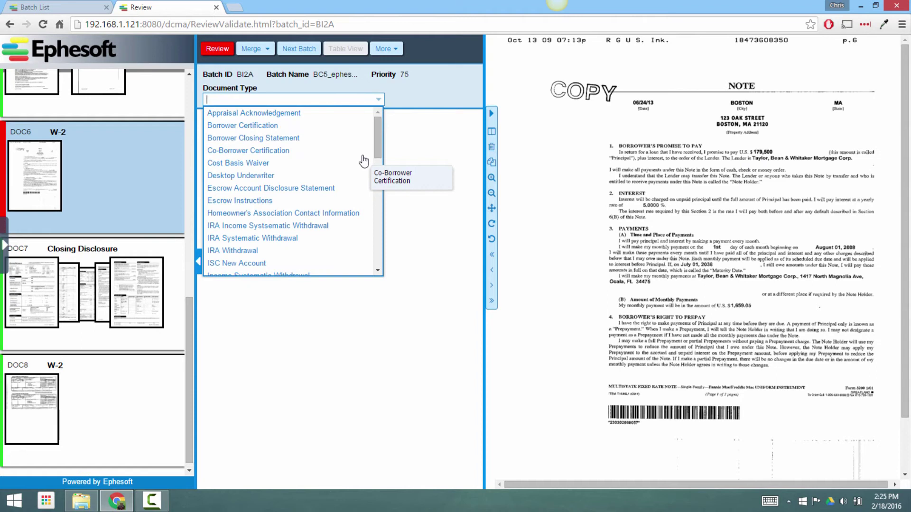
type("note")
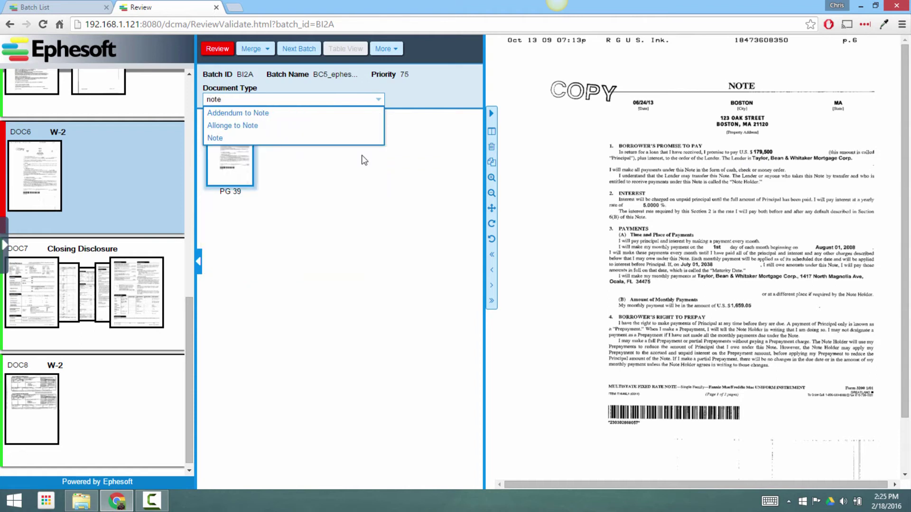
left_click(301, 139)
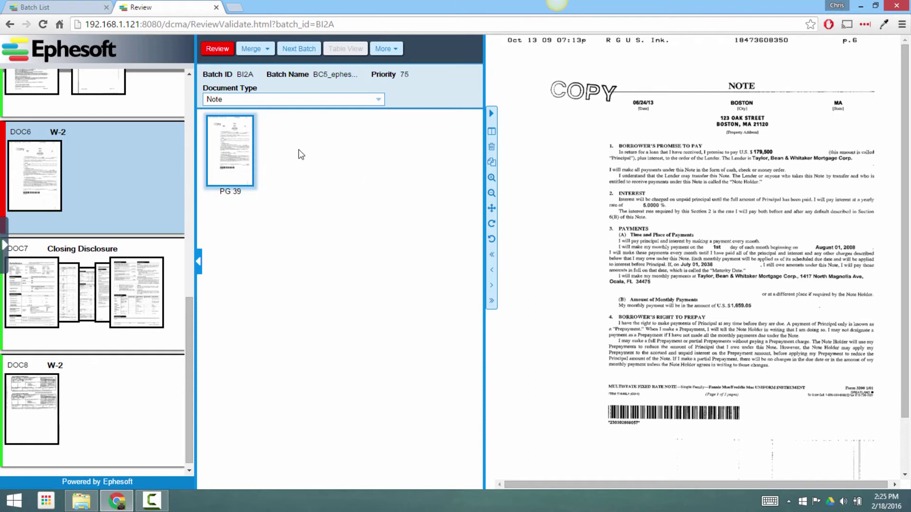
left_click(217, 49)
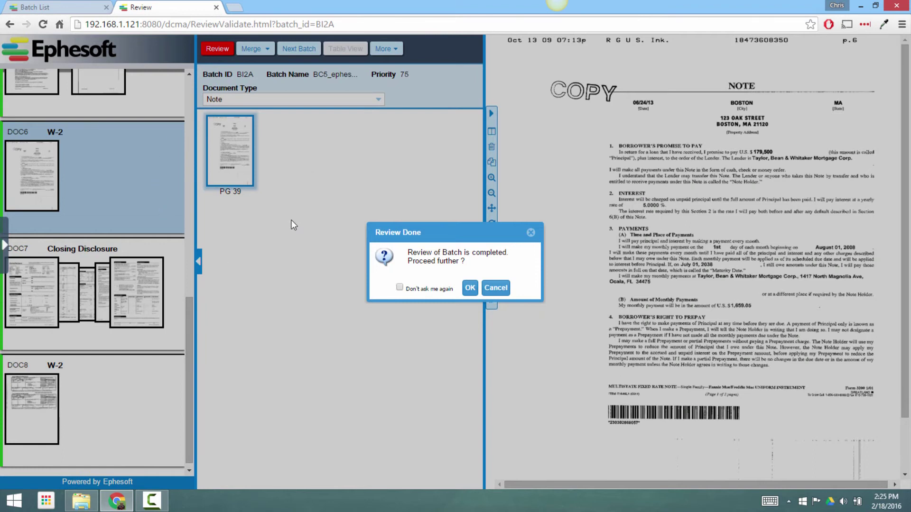
Confirm Review Done with OK and switch to the Validation batch list.
left_click(469, 288)
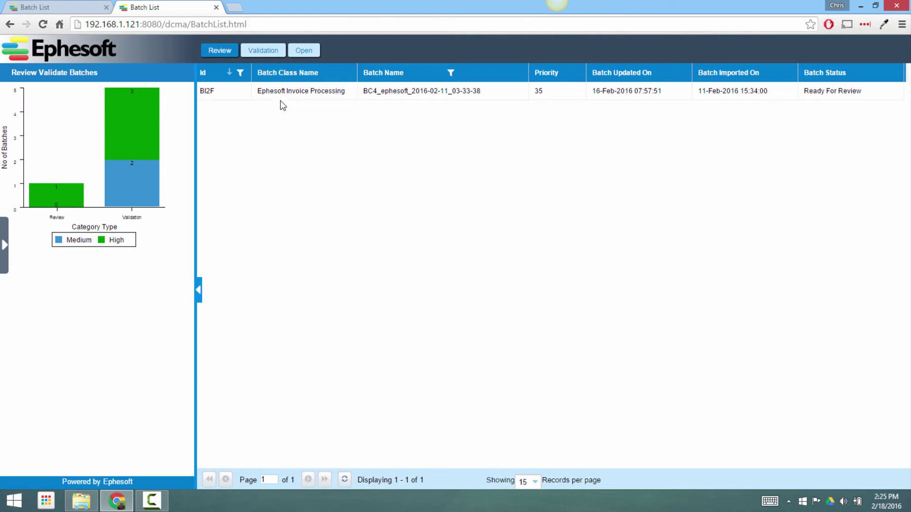
left_click(261, 52)
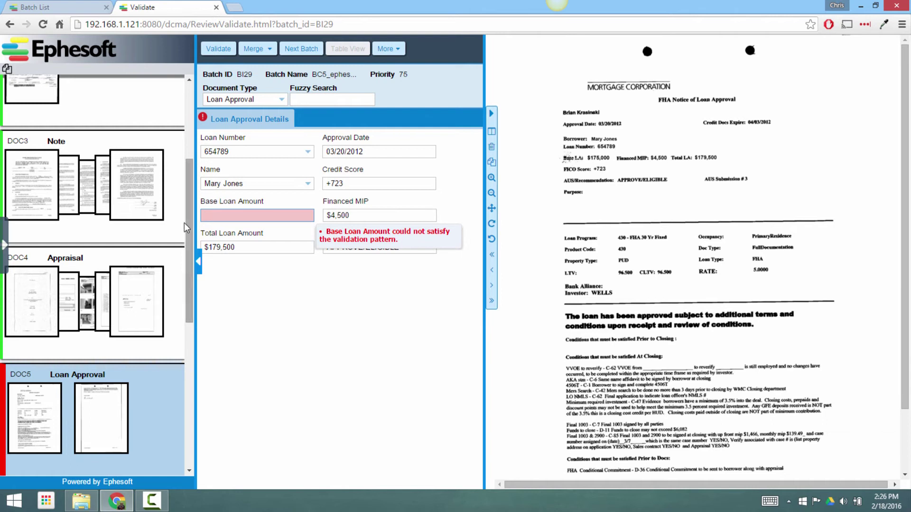
Scroll the BI29 document list and put the cursor in DOC5's empty Base Loan Amount field.
scroll(176, 219, "up", 4)
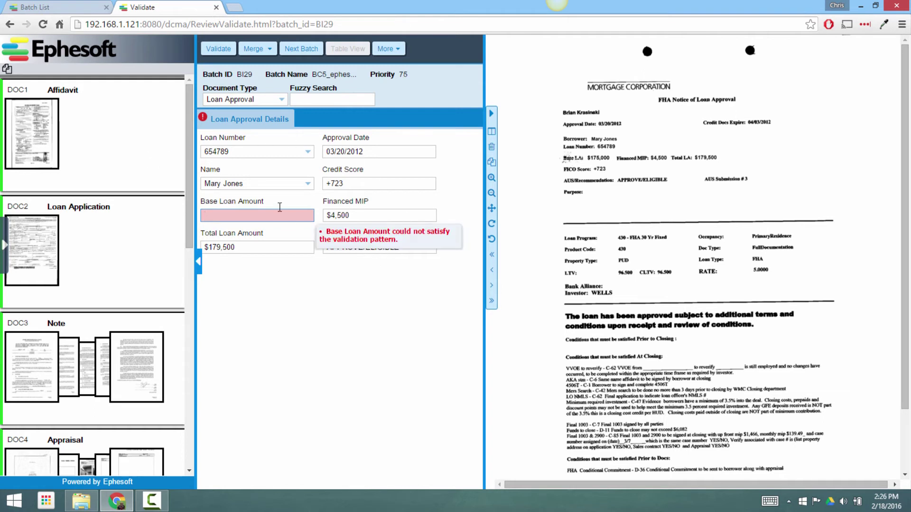
left_click(280, 213)
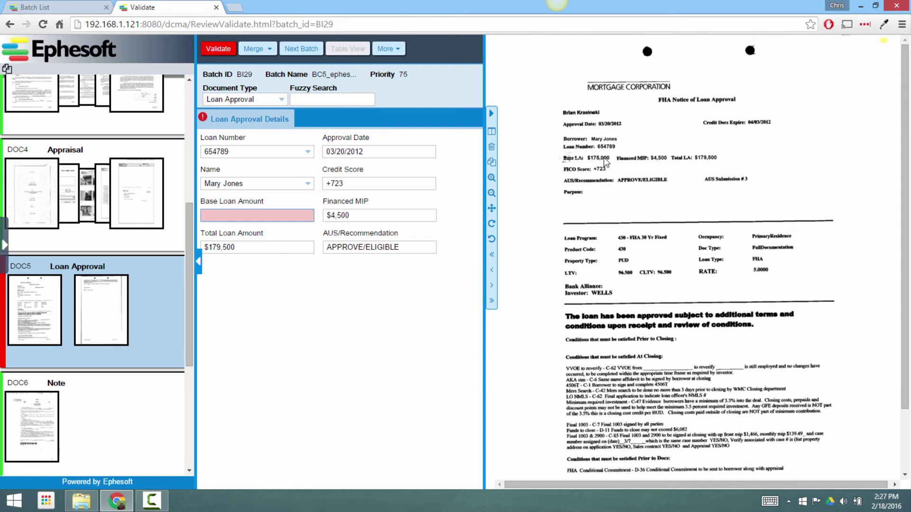
Fill Base Loan Amount with $175,000 from the image, validate, and cancel the completion prompt.
left_click(605, 160)
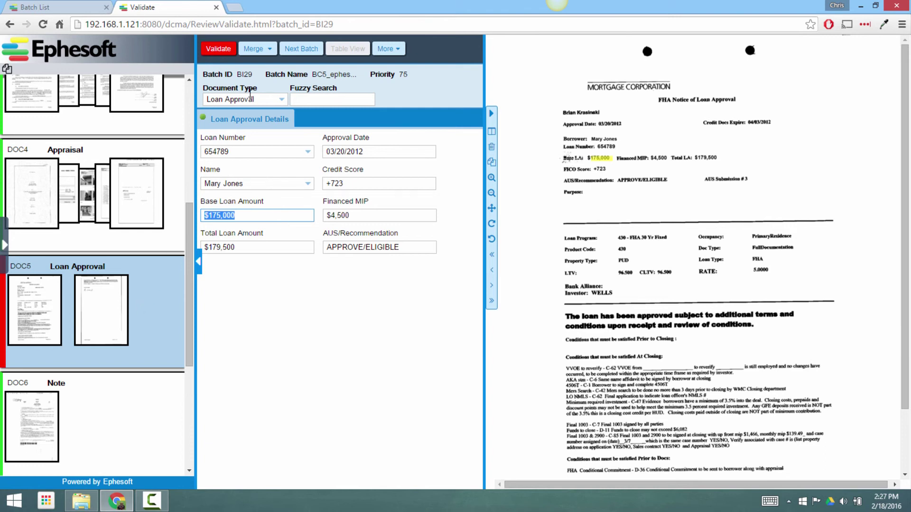
left_click(219, 53)
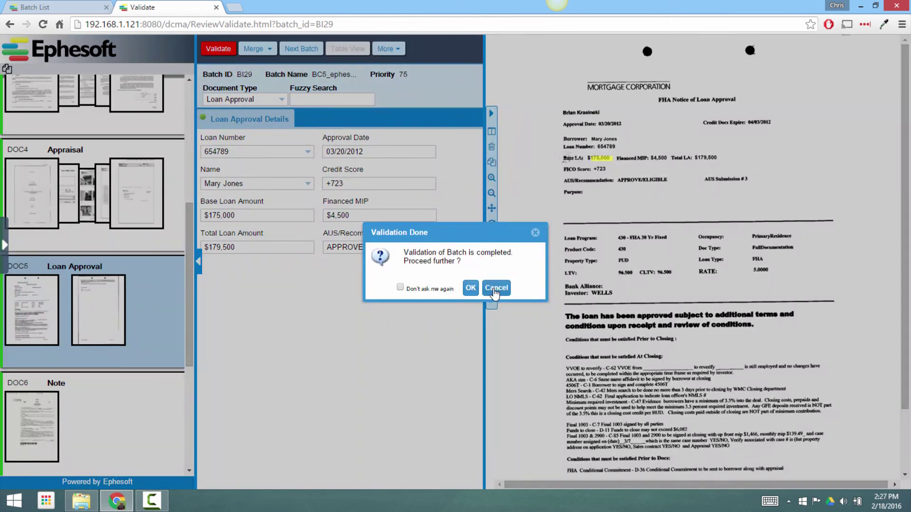
left_click(495, 288)
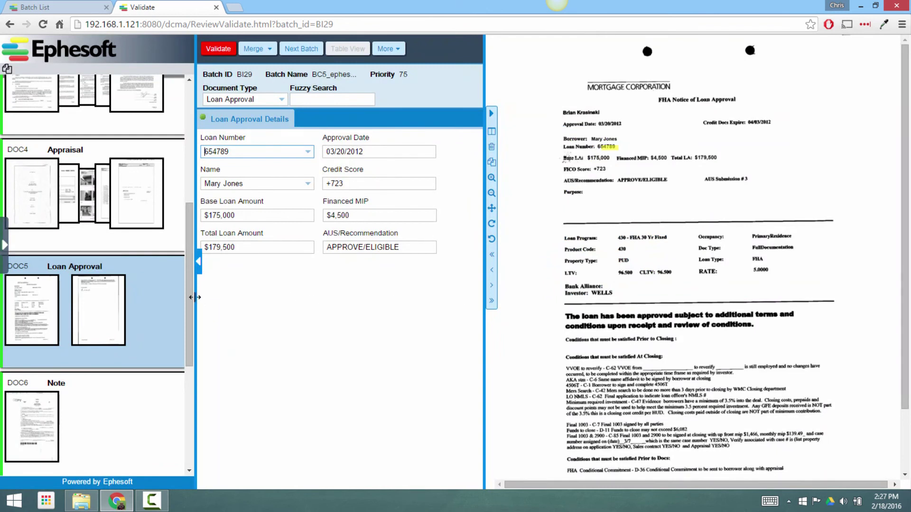
scroll(194, 299, "up", 6)
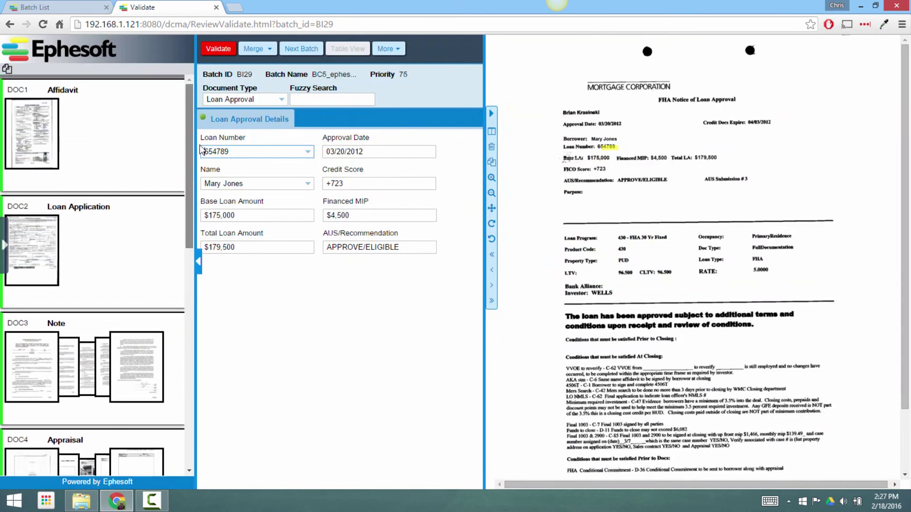
Check DOC2 Loan Application's fields, then validate batch BI29 and confirm with OK.
left_click(125, 230)
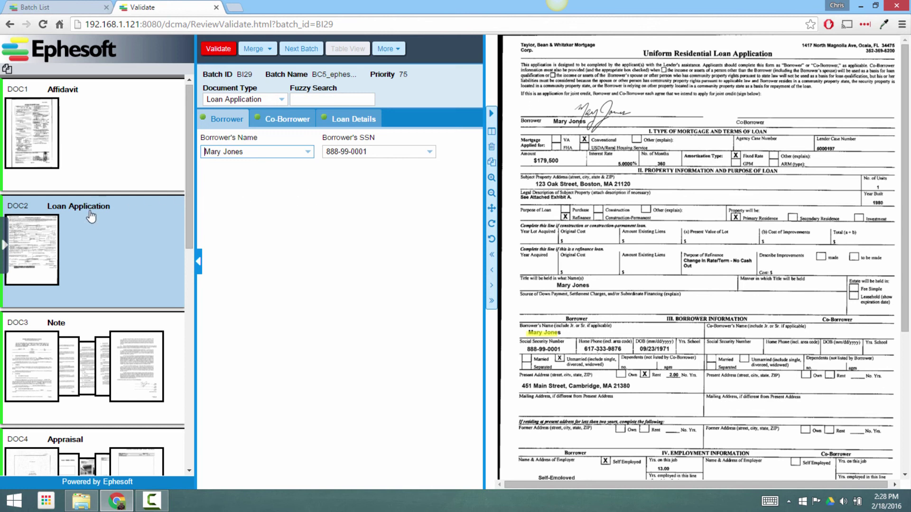
left_click_drag(191, 185, 183, 251)
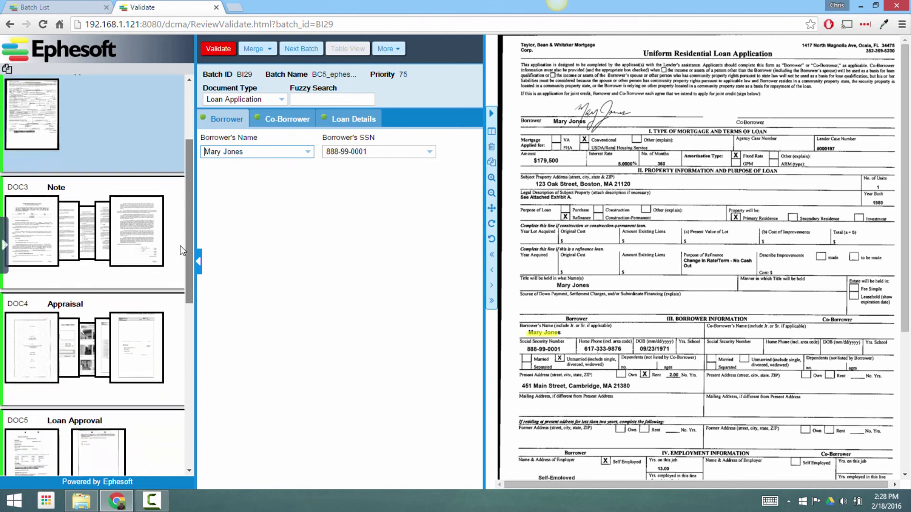
scroll(182, 251, "down", 5)
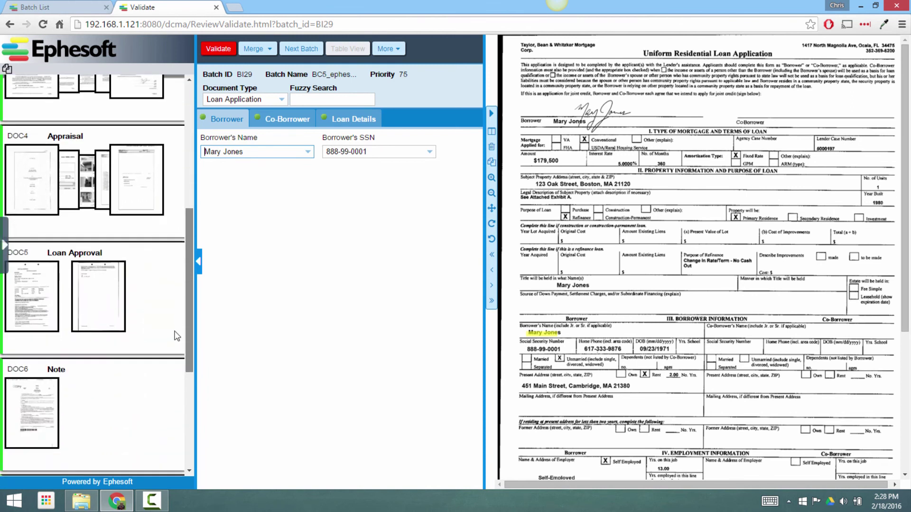
left_click(218, 49)
left_click(472, 290)
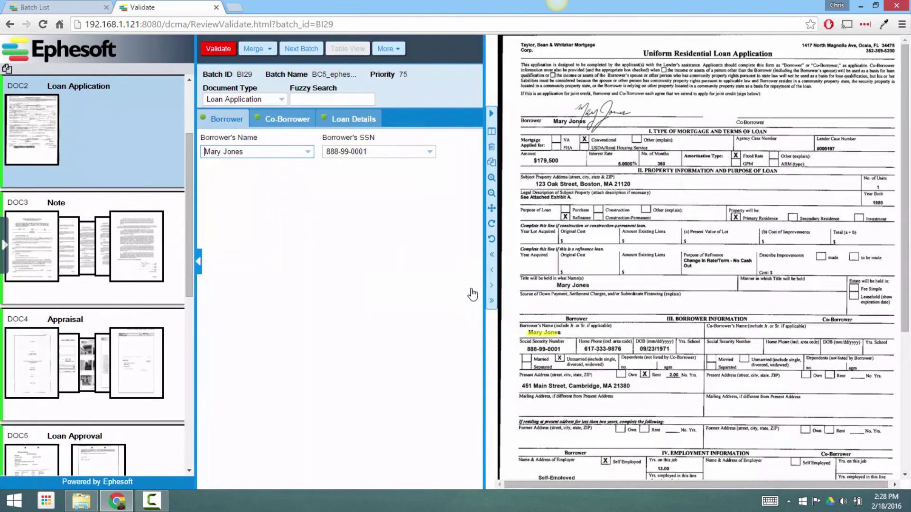